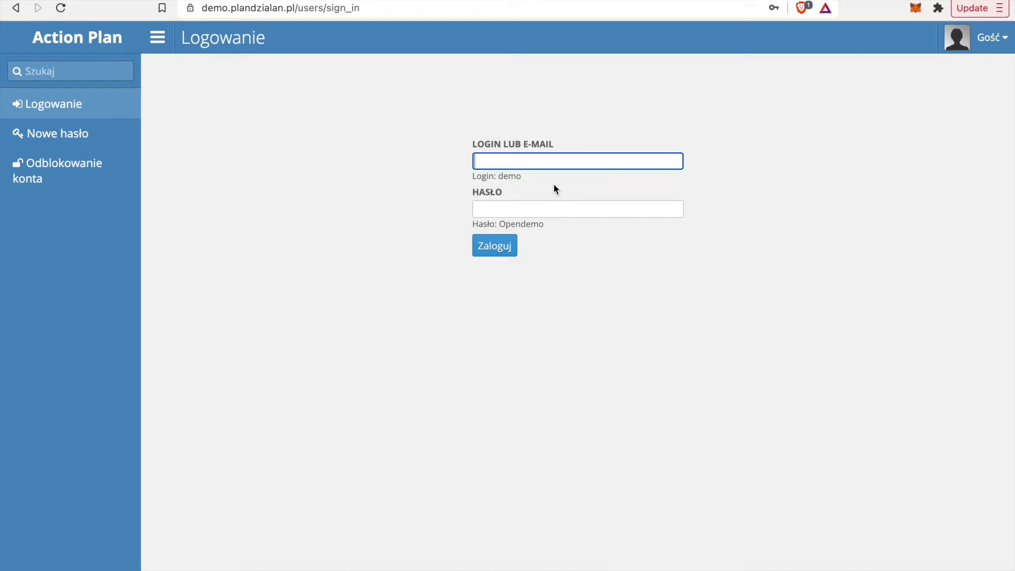
Log in to the demo using the suggested saved login and the account password.
type("ru")
key("Down")
key("Tab")
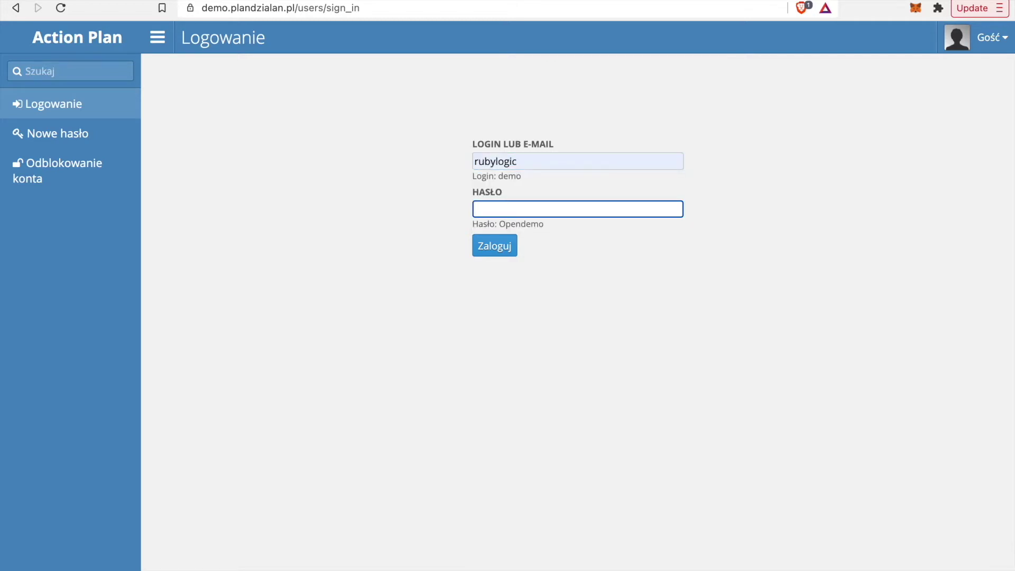
type("••••••••••••")
key("Return")
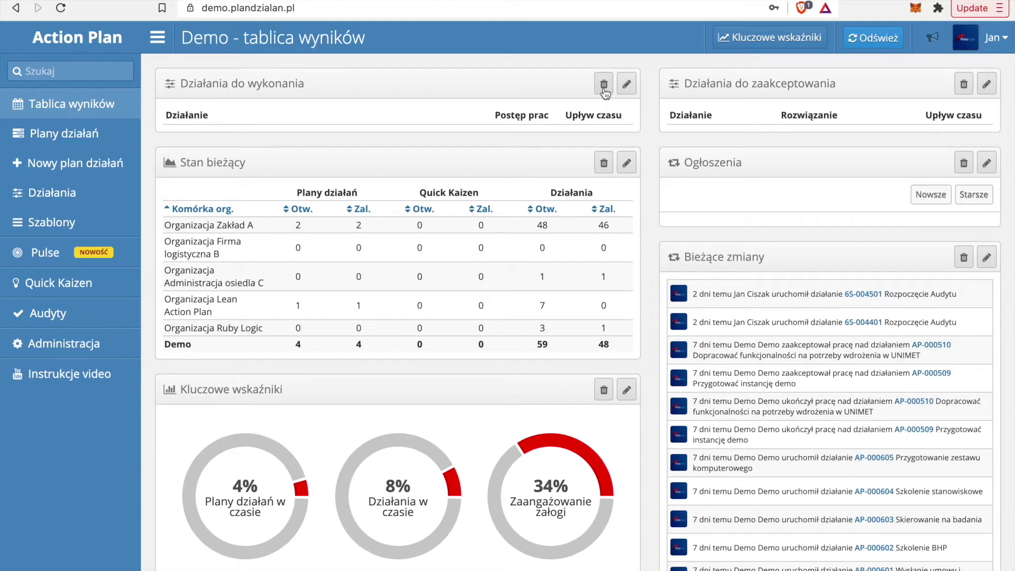
Examine the widget choices for Działania do wykonania, the collapsed and expanded sidebar, and the account options on the dashboard.
left_click(631, 89)
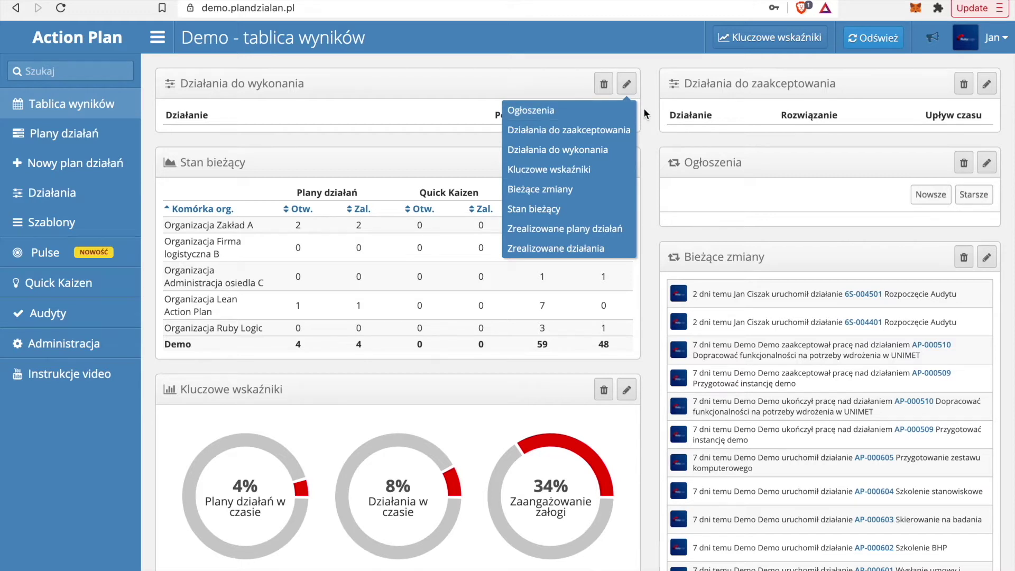
left_click(660, 144)
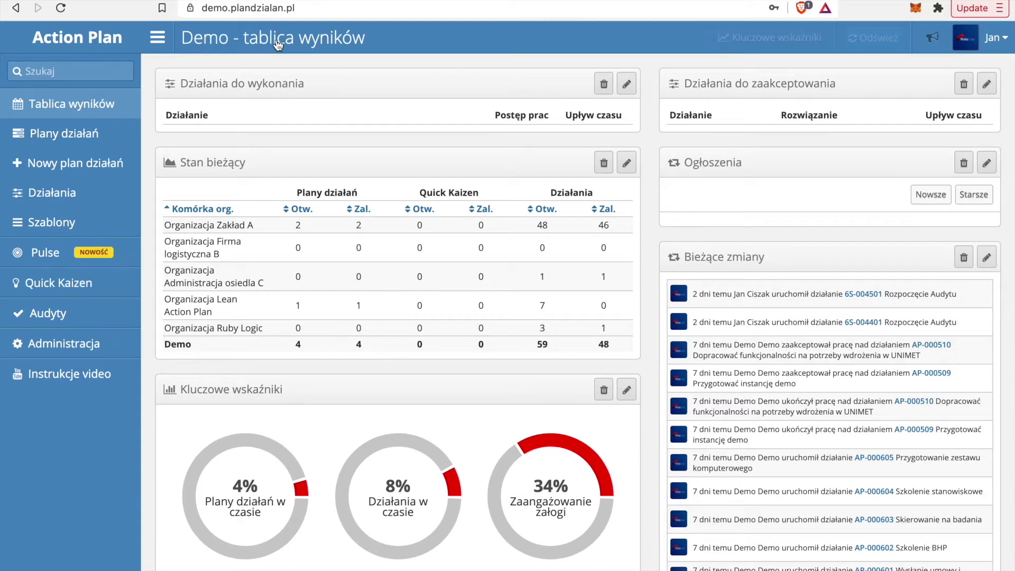
left_click(157, 38)
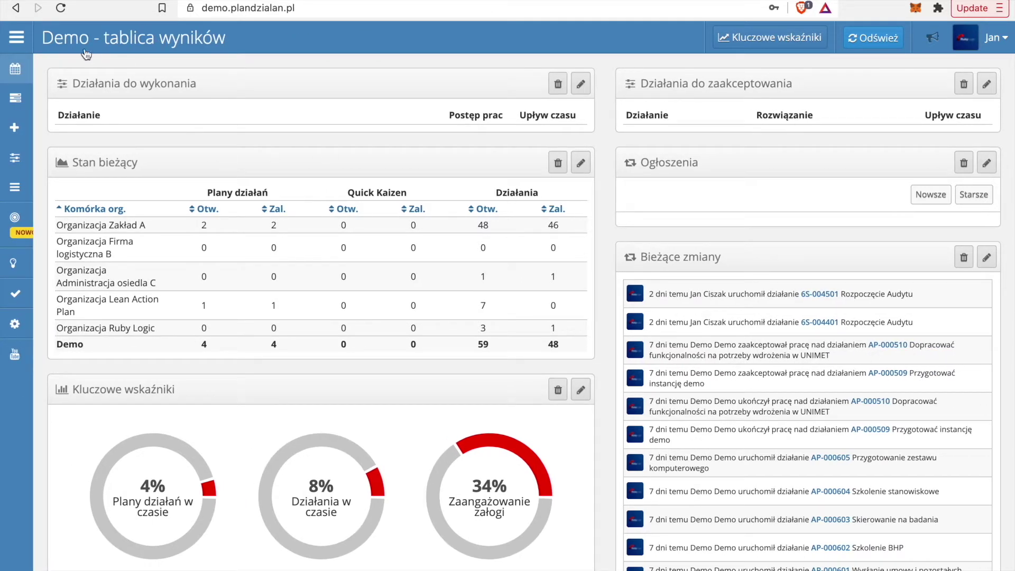
left_click(16, 37)
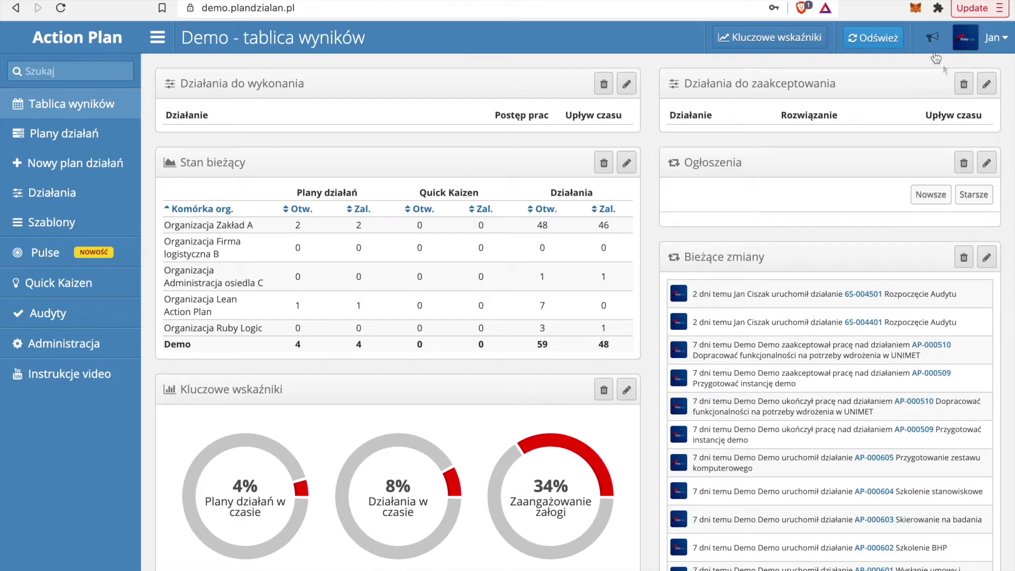
left_click(1002, 48)
mouse_move(994, 37)
Search the application for a user's first name, view the first listed user's profile, and return to Tablica wyników.
left_click(87, 71)
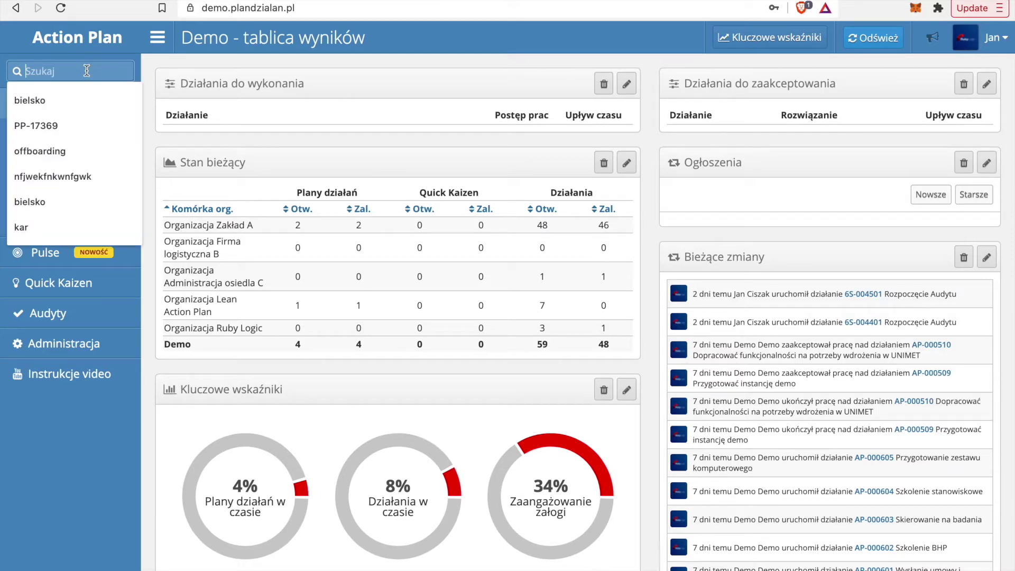
type("jan")
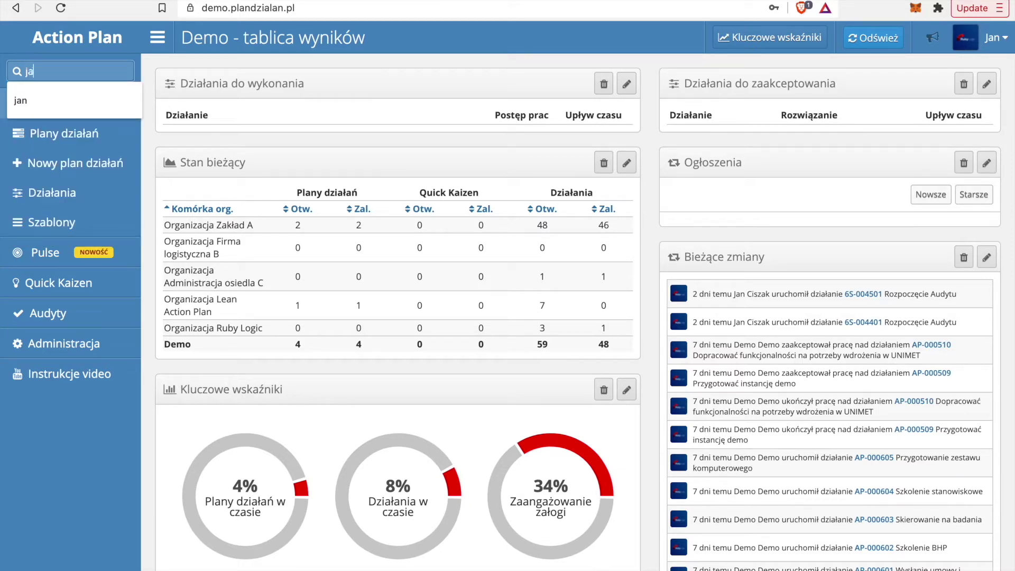
key("Return")
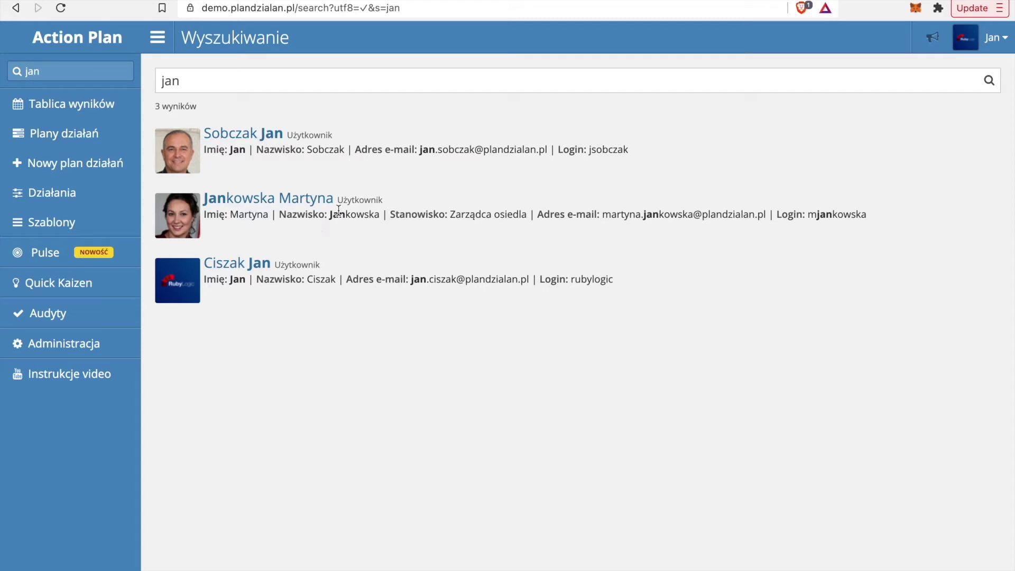
left_click(242, 132)
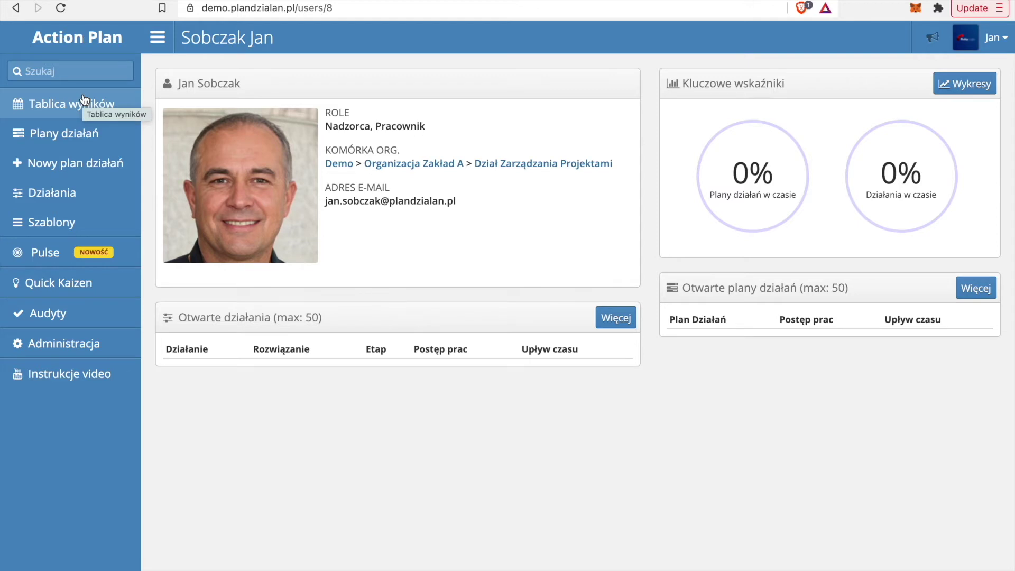
left_click(46, 113)
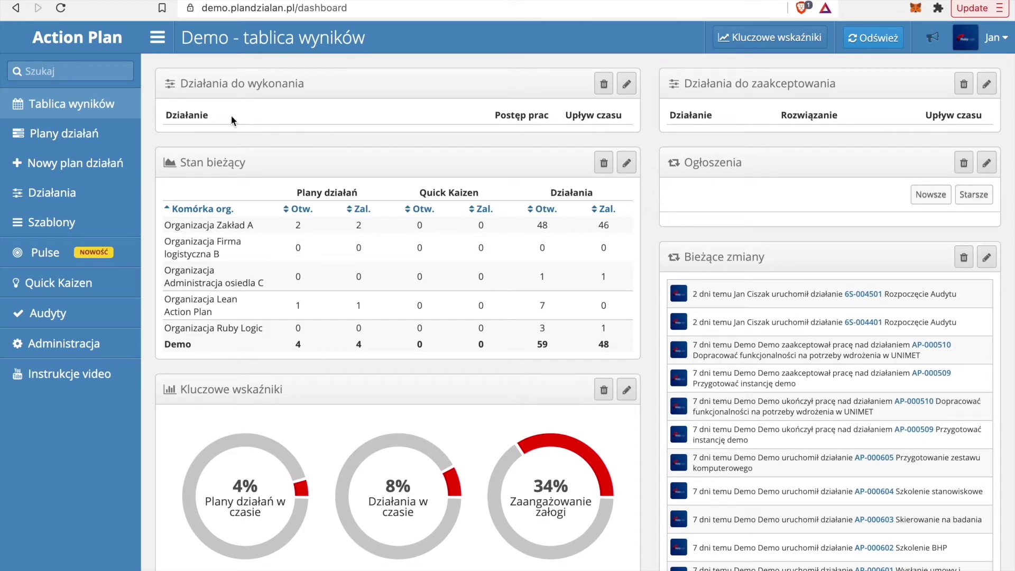
Look through the Plany działań lists, switching between own, all and open action plans.
left_click(92, 139)
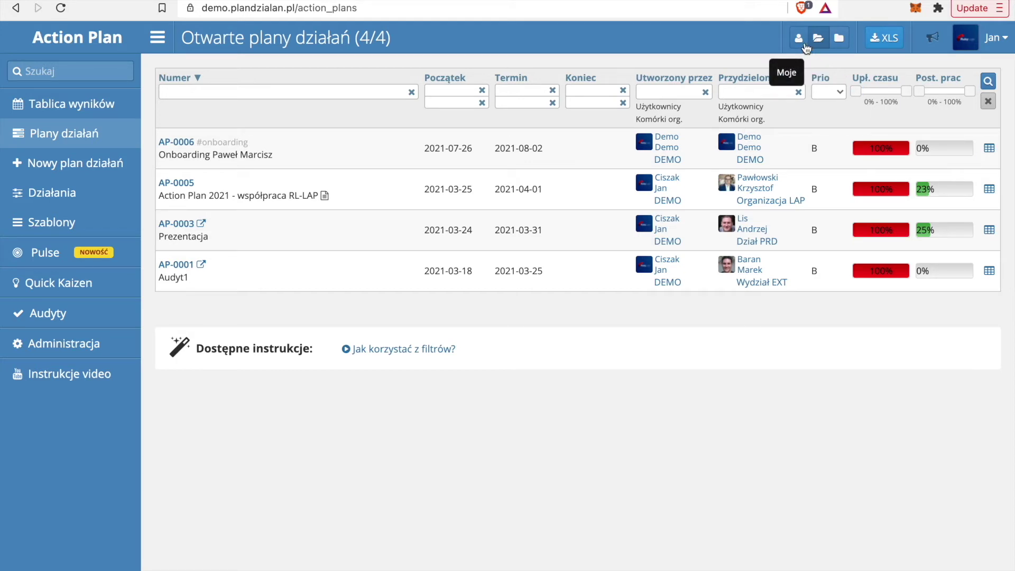
left_click(805, 45)
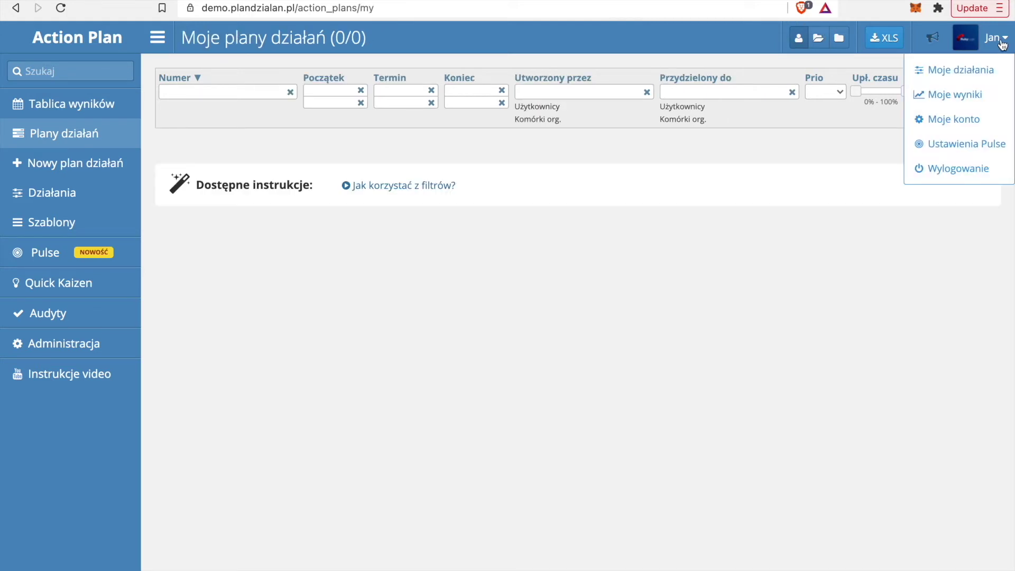
left_click(839, 38)
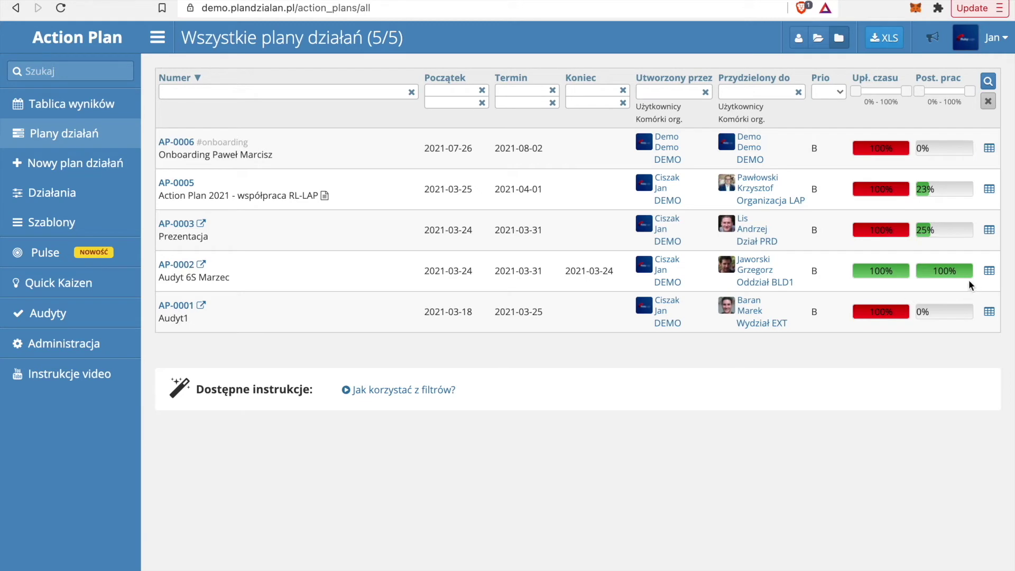
left_click(820, 49)
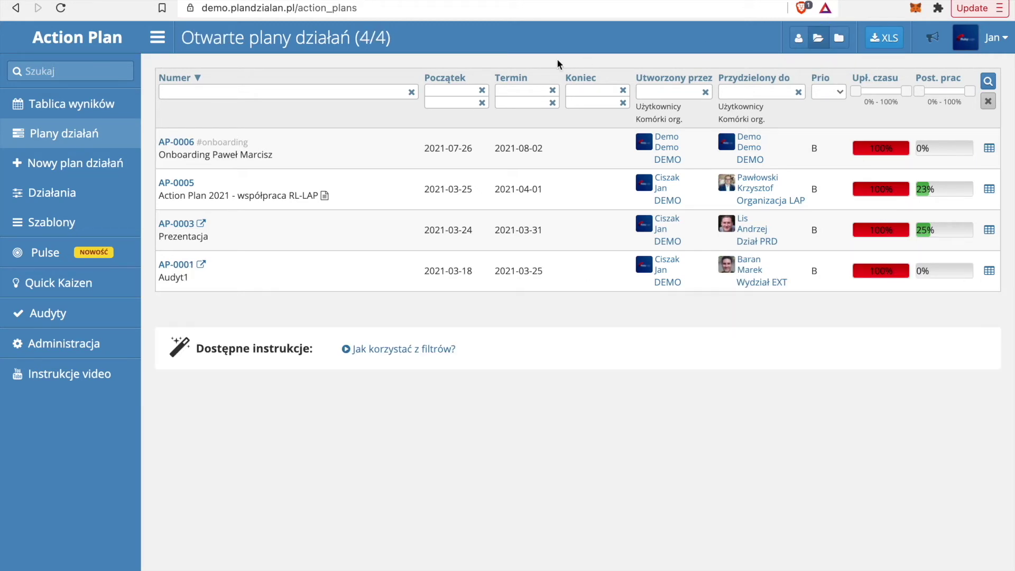
Look through the Działania lists: open, to be done, to be accepted, own and all activities.
left_click(77, 192)
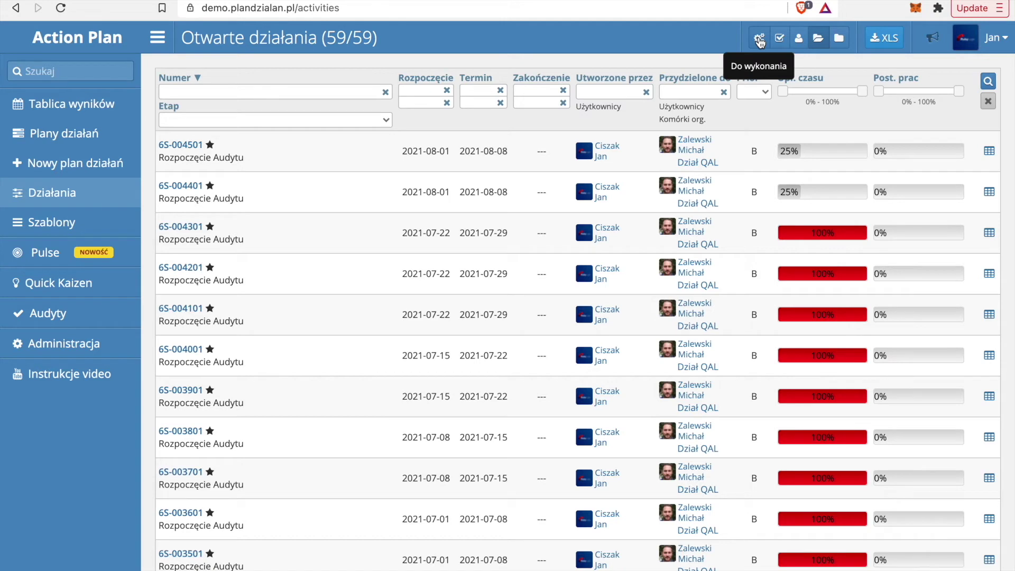
left_click(760, 42)
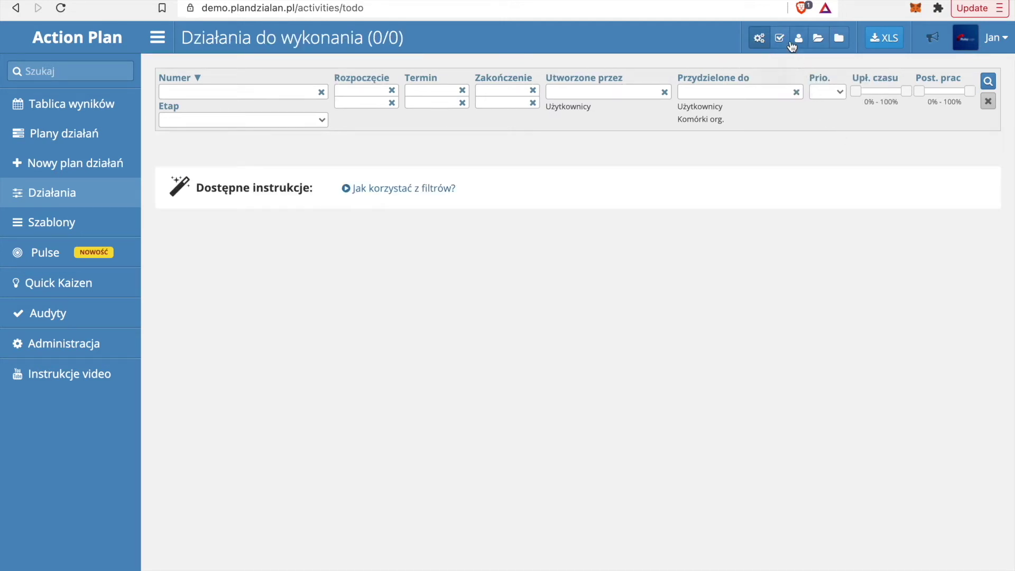
left_click(781, 40)
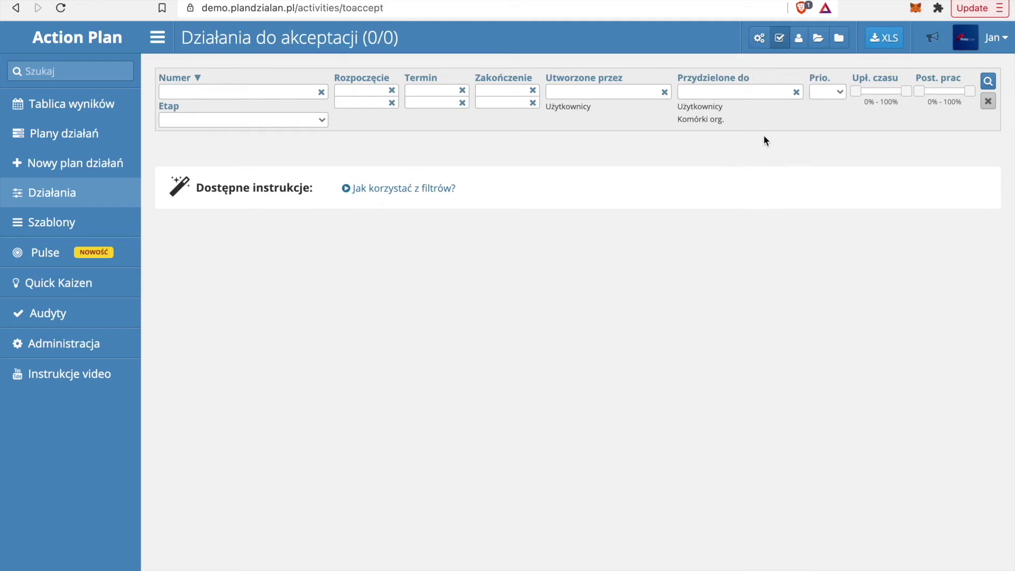
left_click(798, 38)
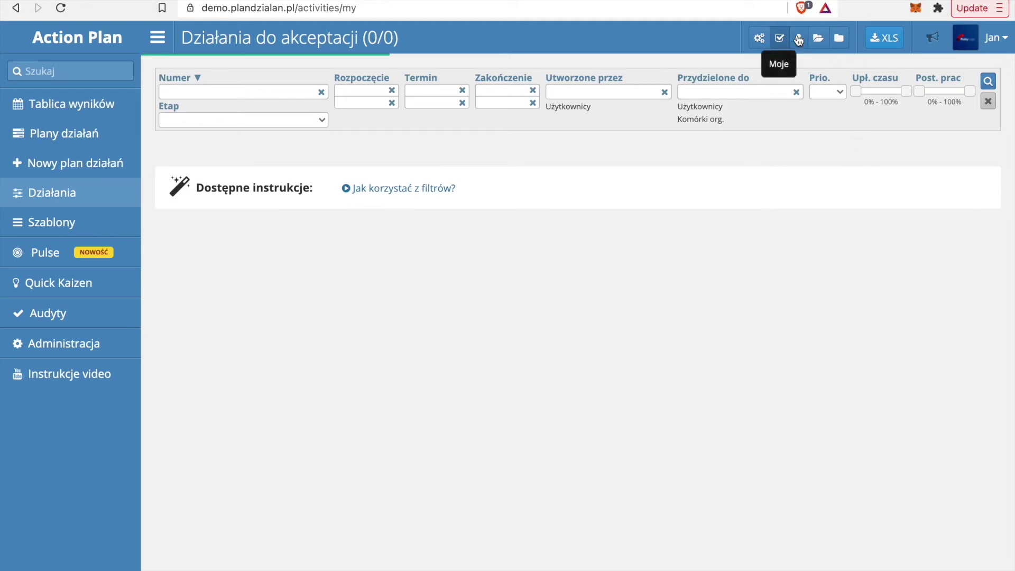
left_click(840, 38)
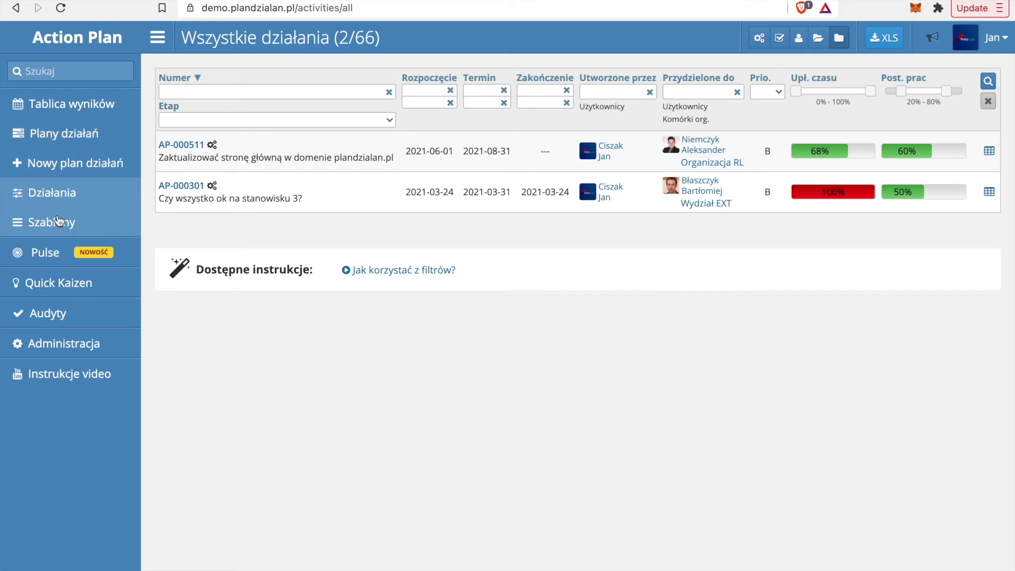
View the list of action plan templates and the options in the Pulse module.
left_click(68, 224)
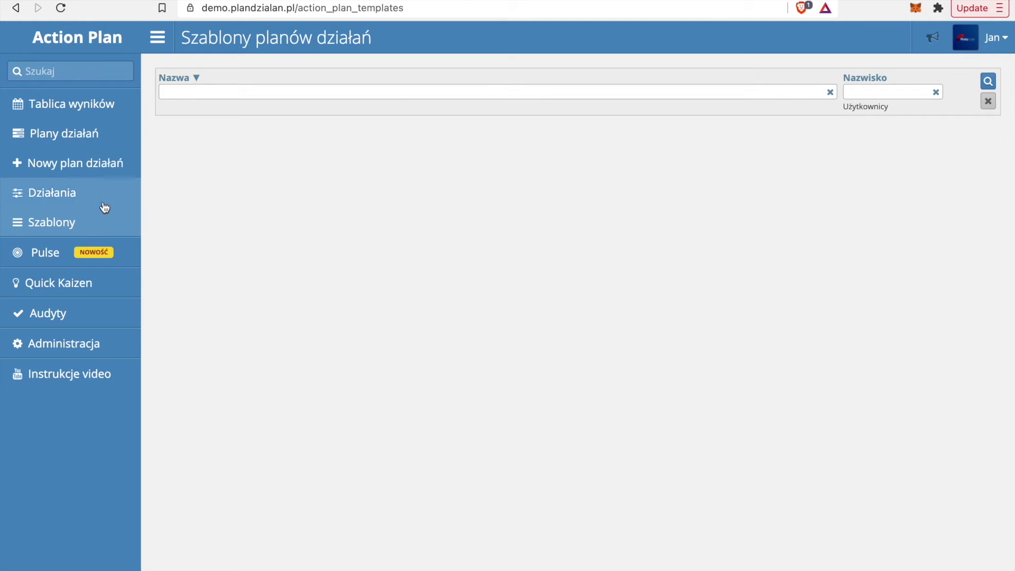
left_click(32, 247)
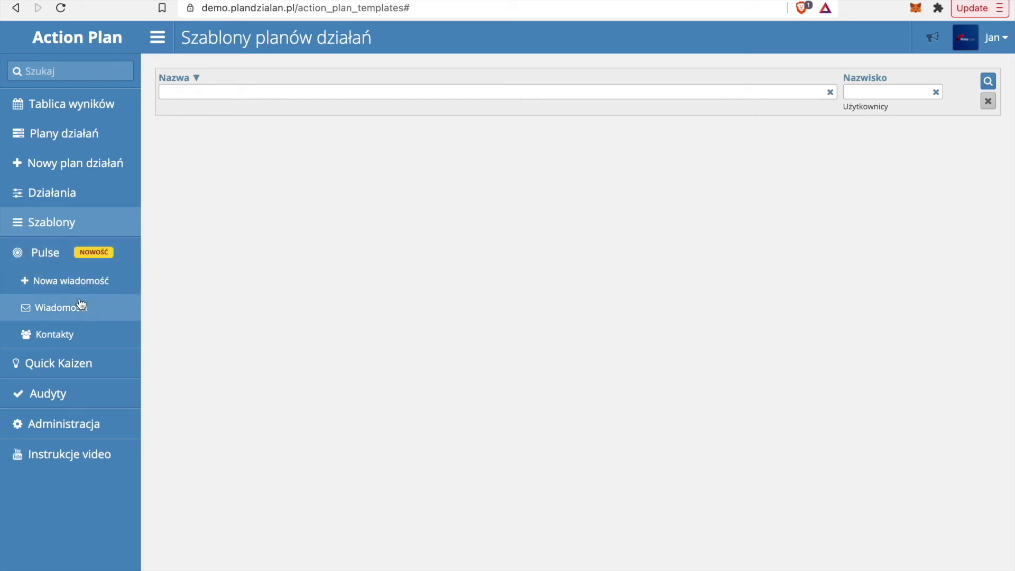
View the Quick Kaizen idea list and the templates offered for a new idea, without choosing one.
left_click(80, 364)
left_click(64, 391)
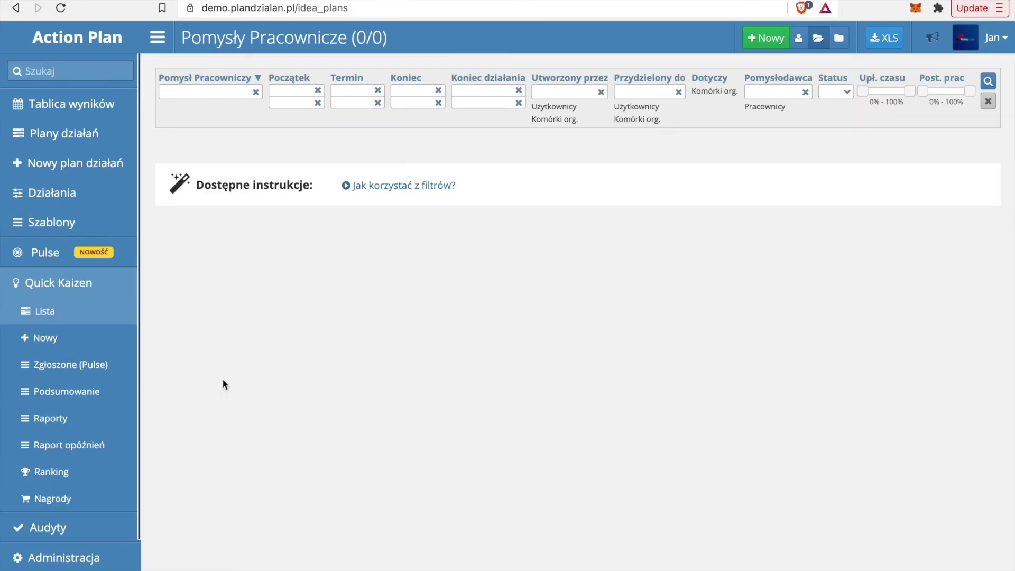
left_click(50, 341)
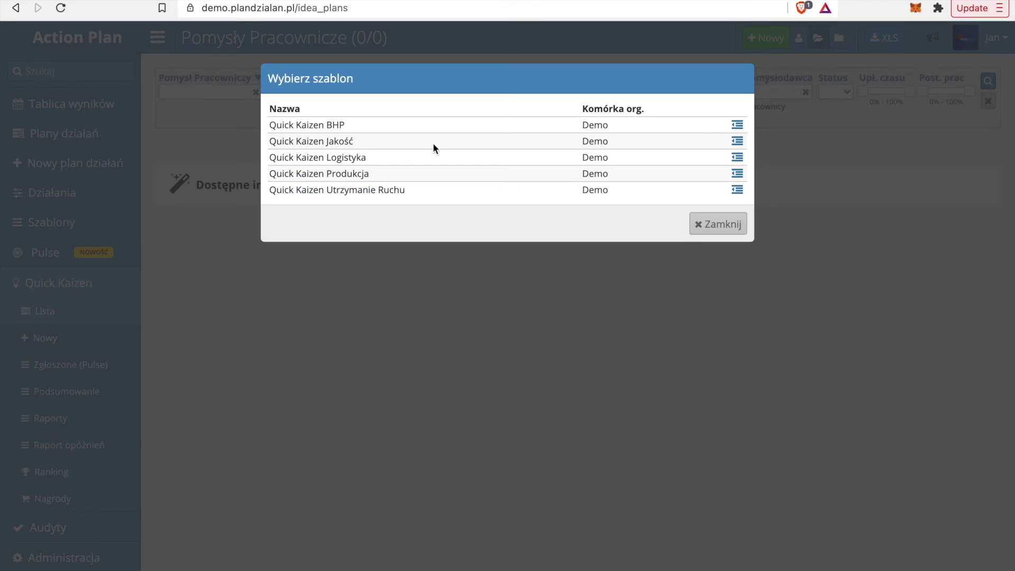
left_click(711, 233)
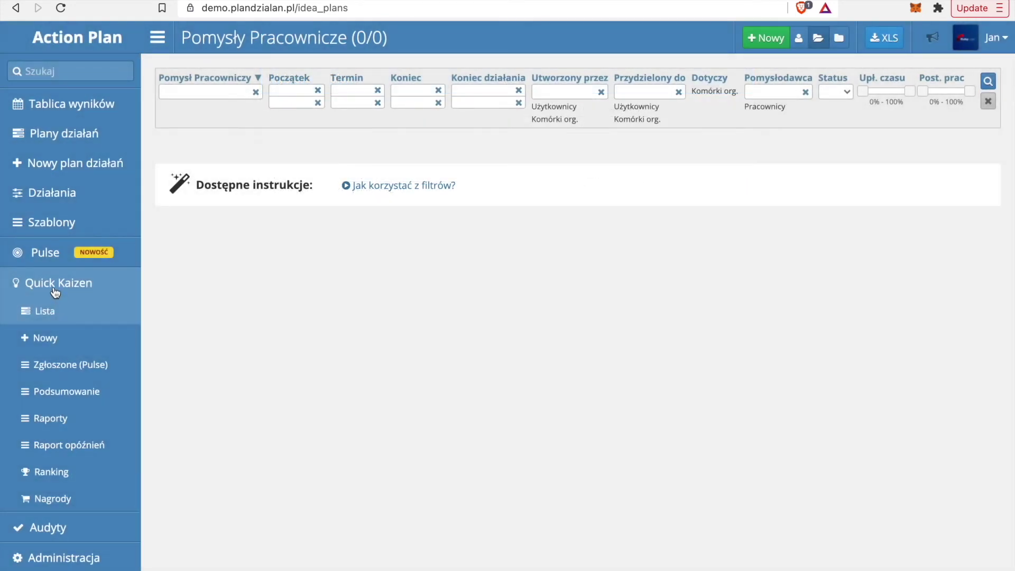
left_click(53, 295)
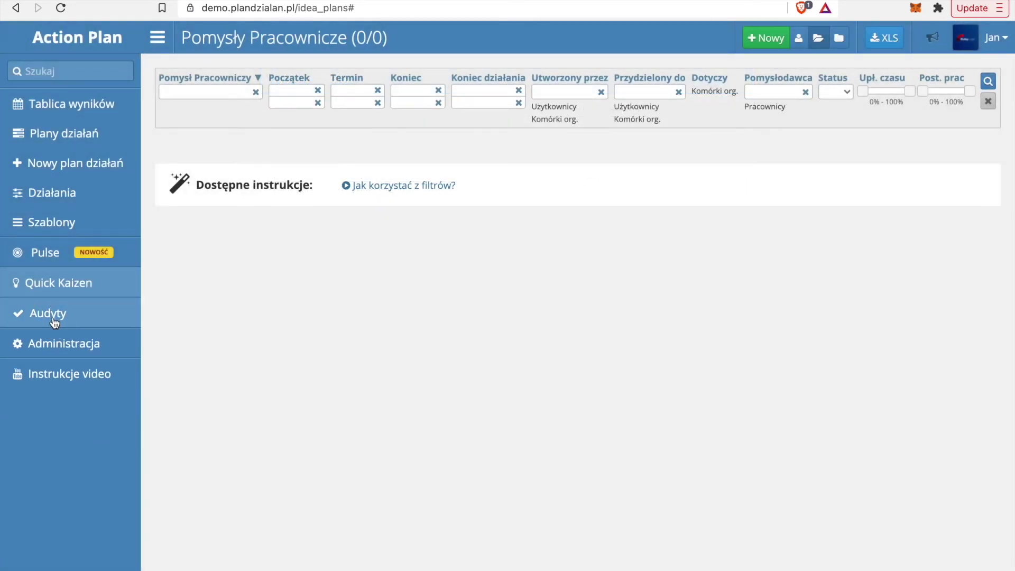
Open the 2021 audit schedule and view the schedule settings for Hala 1 without changing them.
left_click(53, 320)
left_click(73, 422)
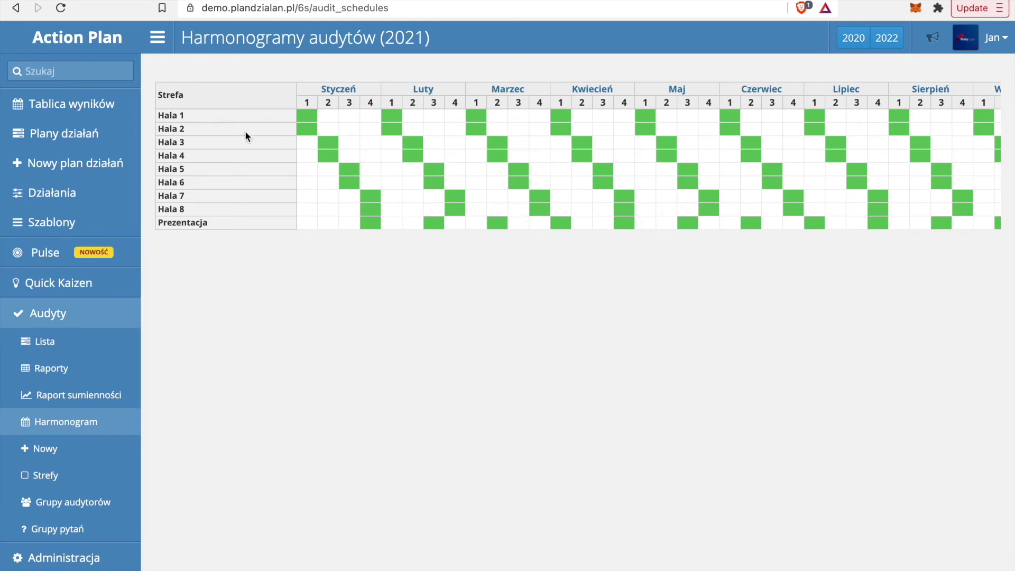
left_click_drag(386, 124, 414, 126)
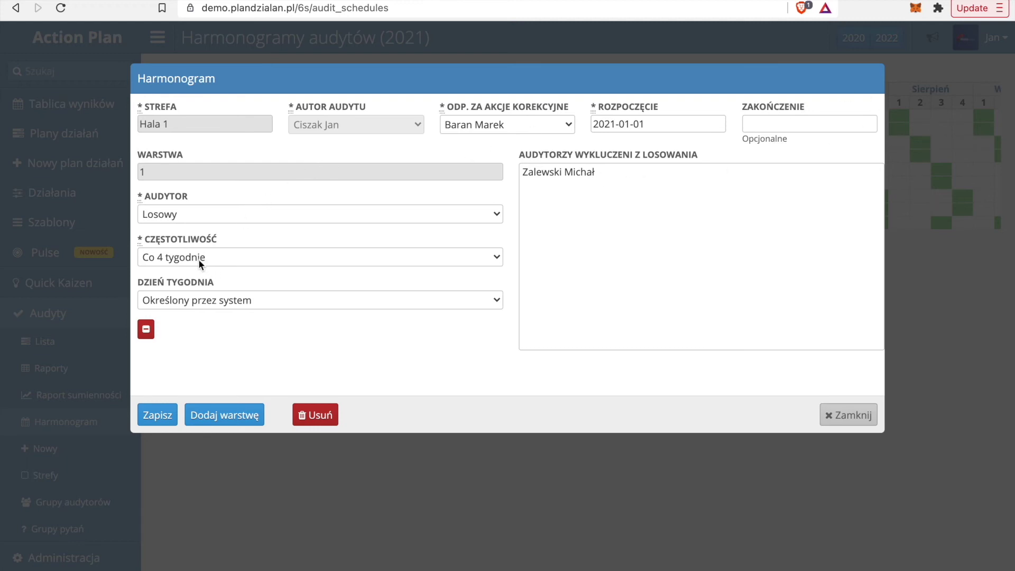
left_click(848, 422)
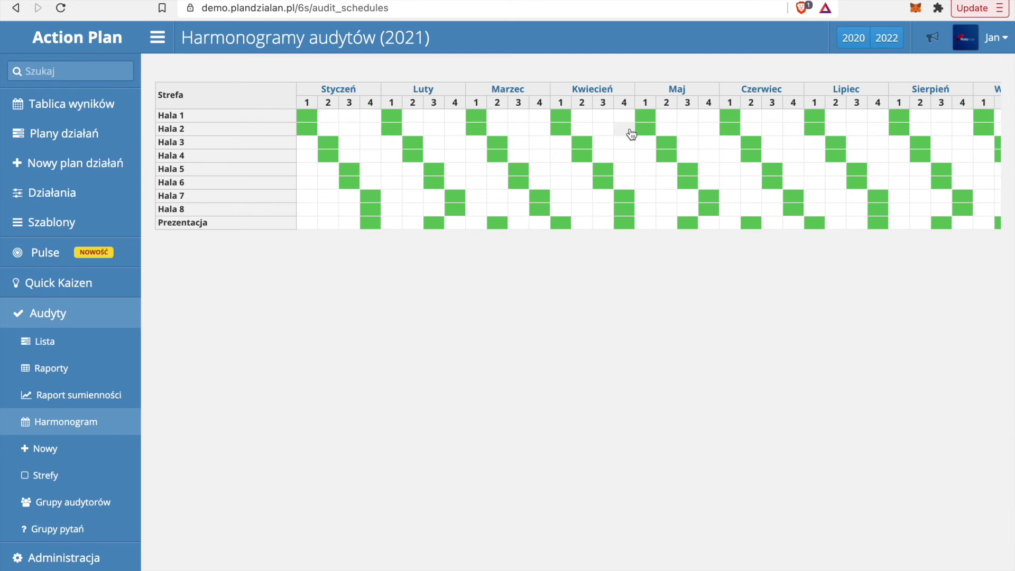
Look through the full list of audits in the Audyty module.
left_click(42, 345)
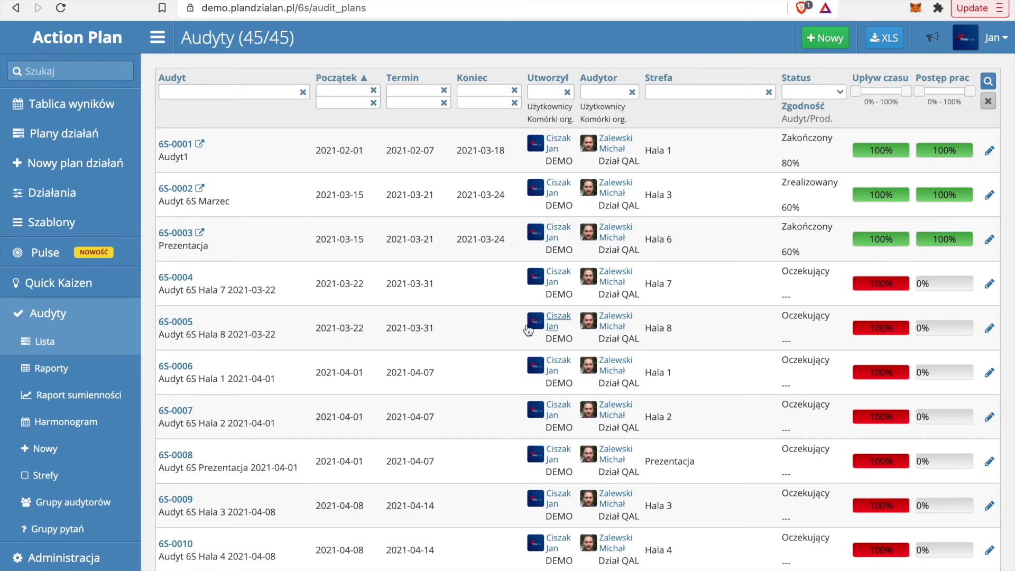
scroll(423, 236, "down", 8)
scroll(423, 233, "up", 8)
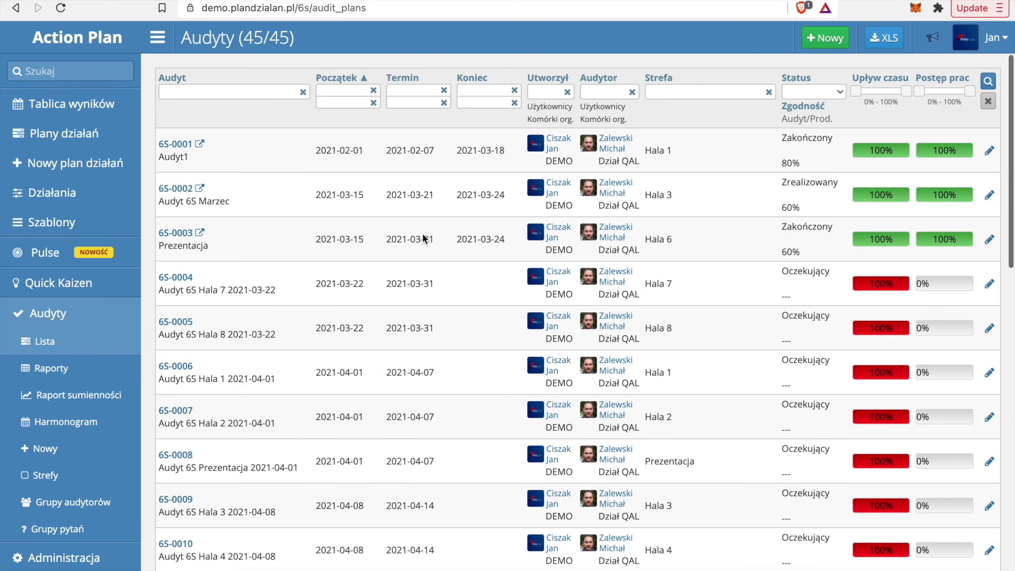
left_click(47, 315)
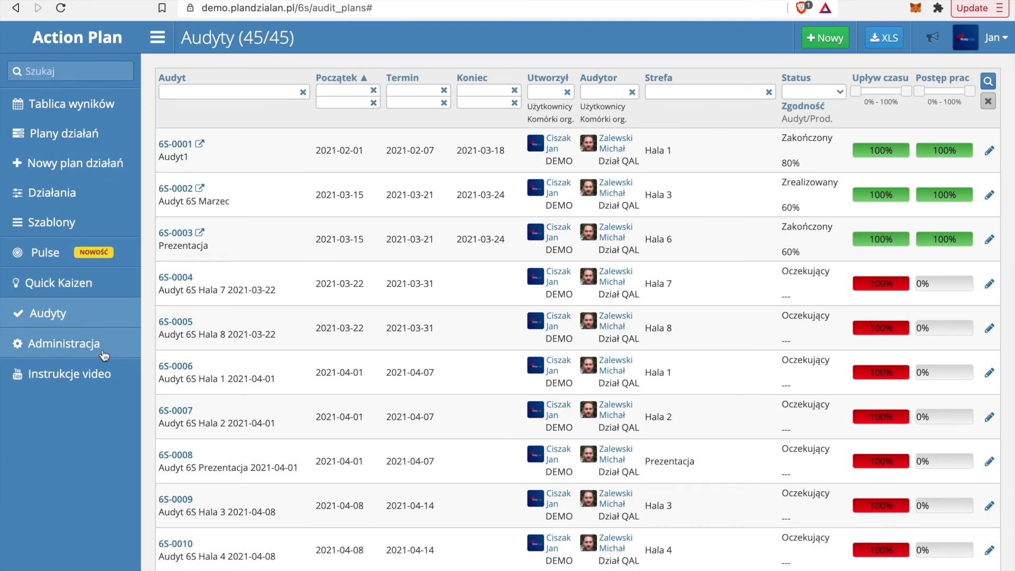
View the Administracja options and look through the tutorials in Instrukcje video.
left_click(101, 354)
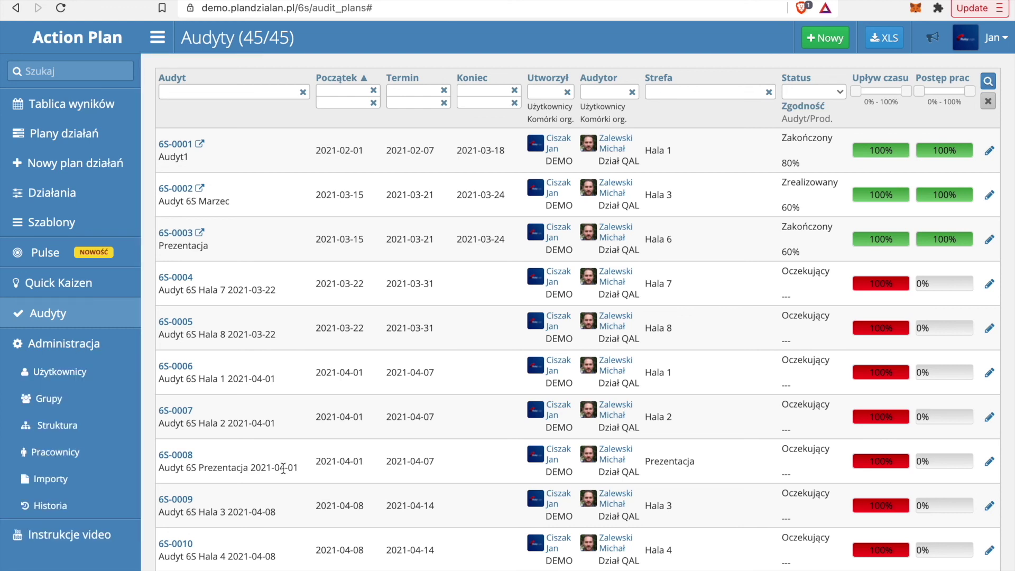
left_click(100, 369)
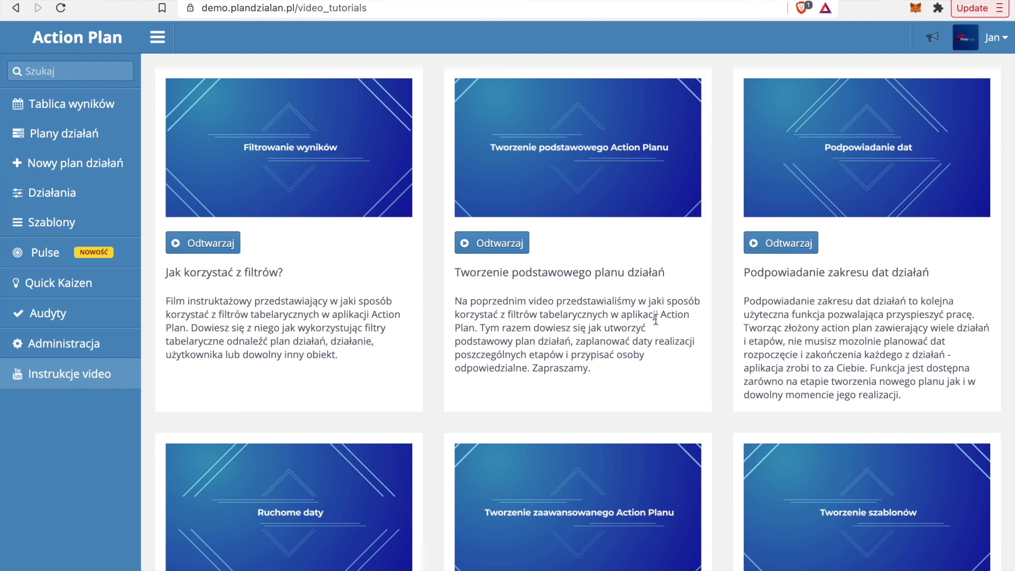
scroll(534, 226, "down", 3)
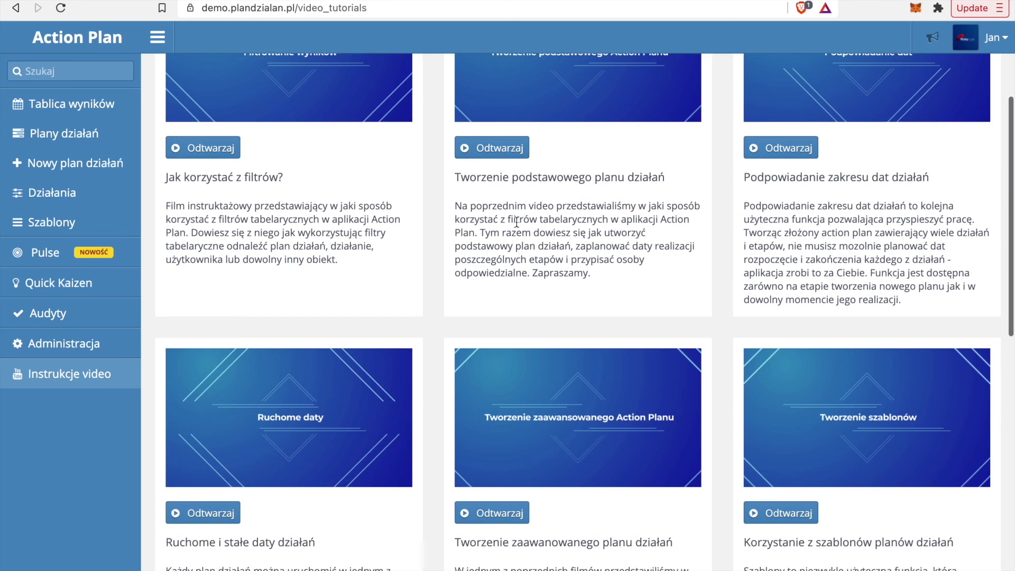
scroll(480, 198, "up", 3)
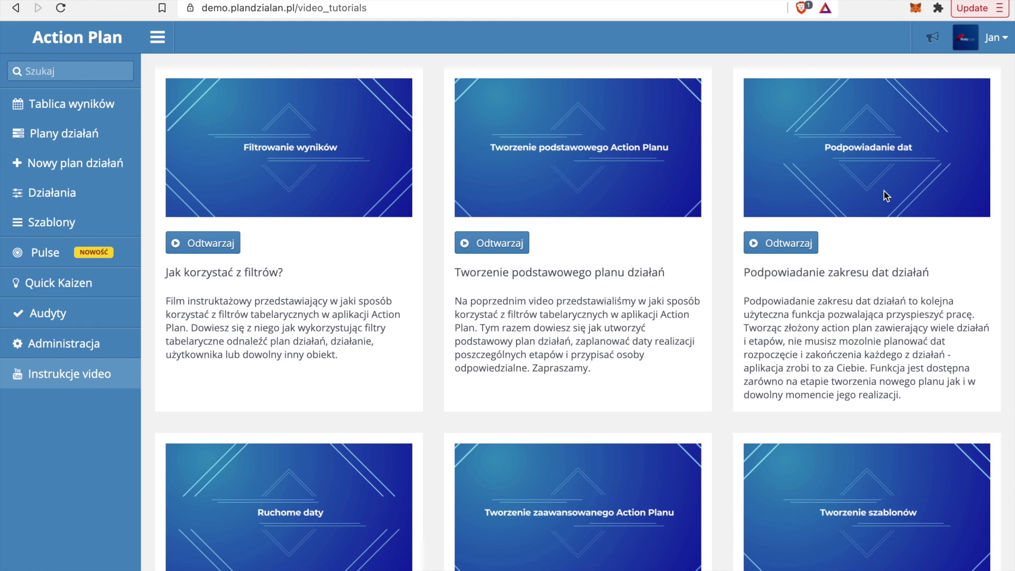
Open the signed-in user's account options.
left_click(996, 47)
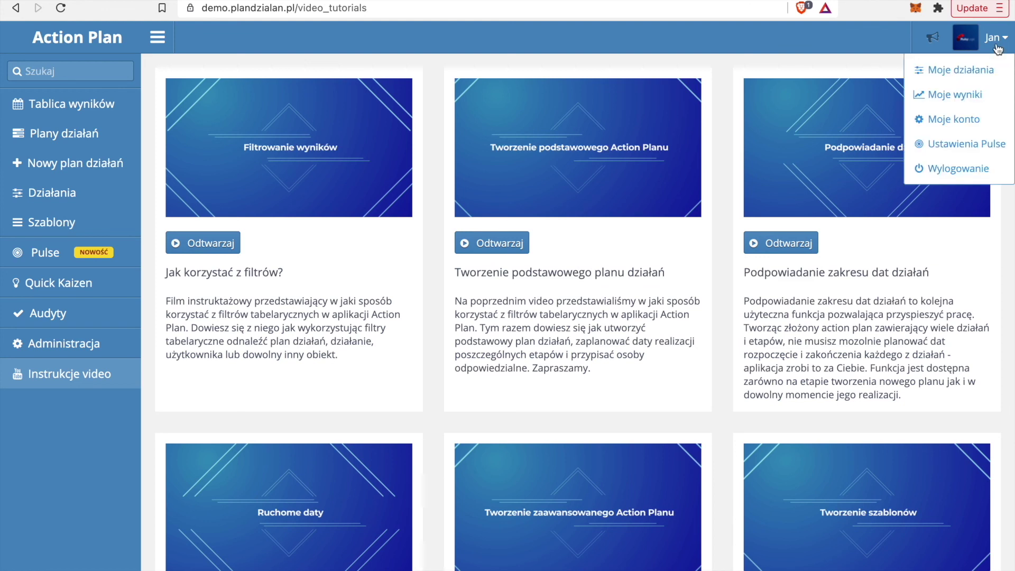